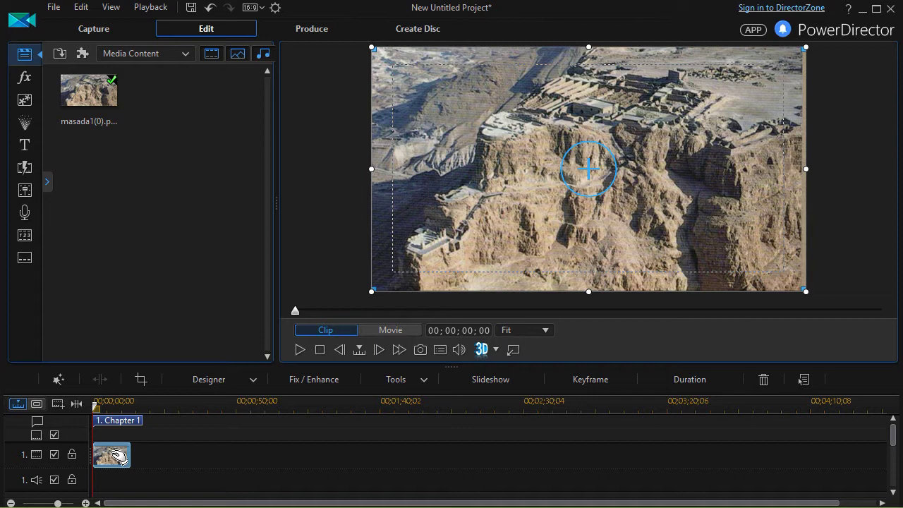
Step: Open the Magic Tools list for the Masada clip on video track 1
click(59, 380)
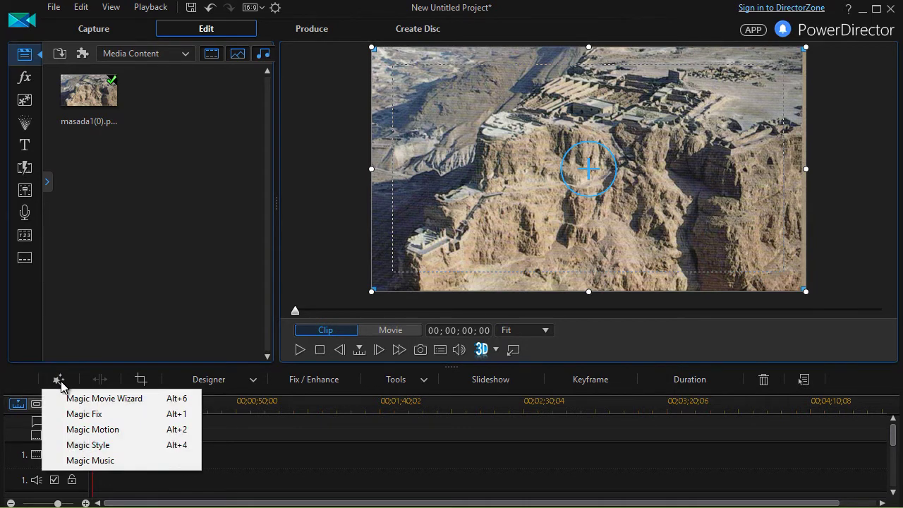
Step: Open Magic Motion, widen its styles pane, and launch the designer from User Defined
click(133, 430)
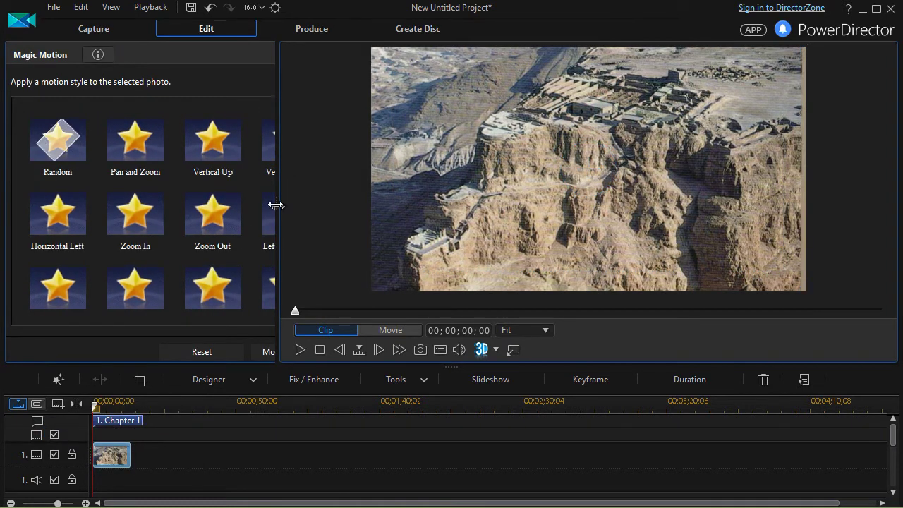
drag(277, 204, 454, 207)
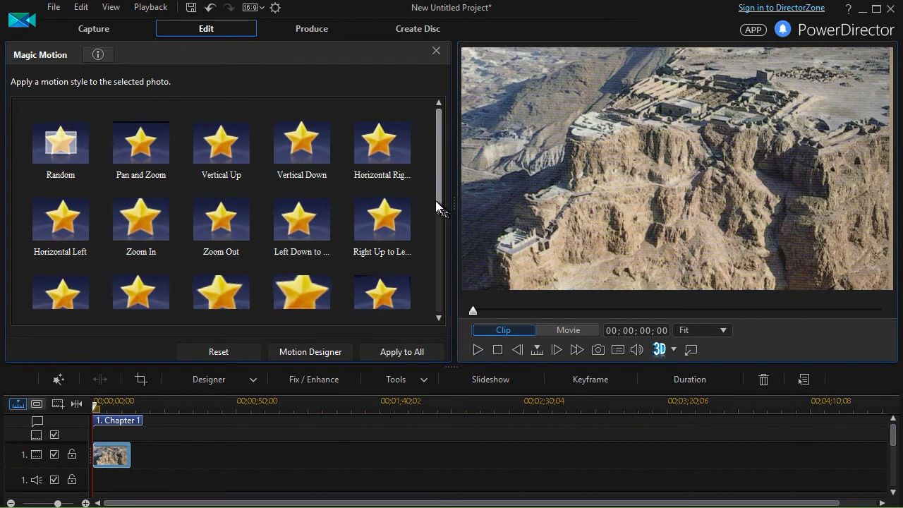
scroll(435, 201, down, 3)
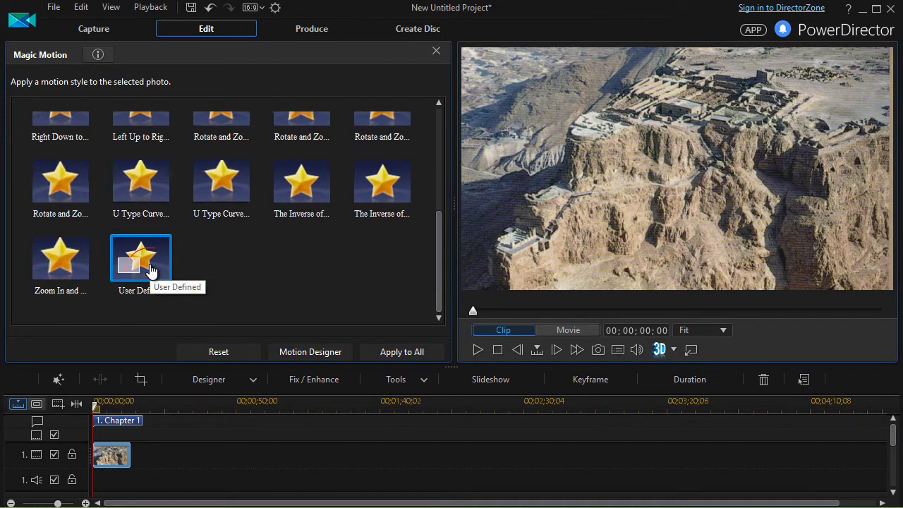
click(150, 268)
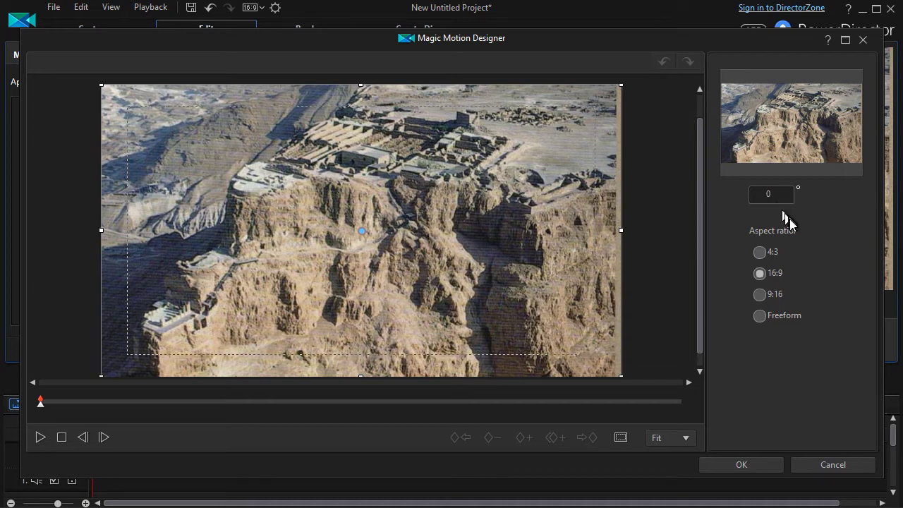
Step: Try the 4:3, 16:9 and 9:16 aspect ratios, then settle on 16:9
click(760, 253)
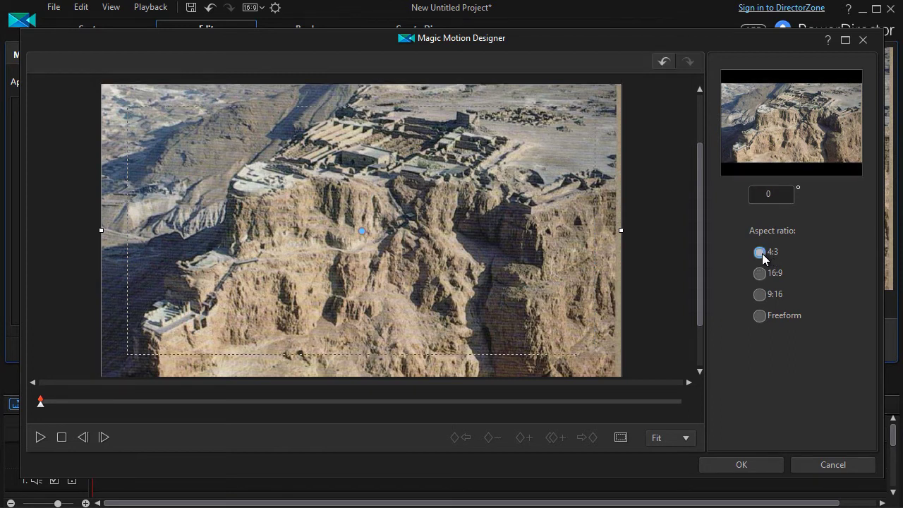
click(760, 273)
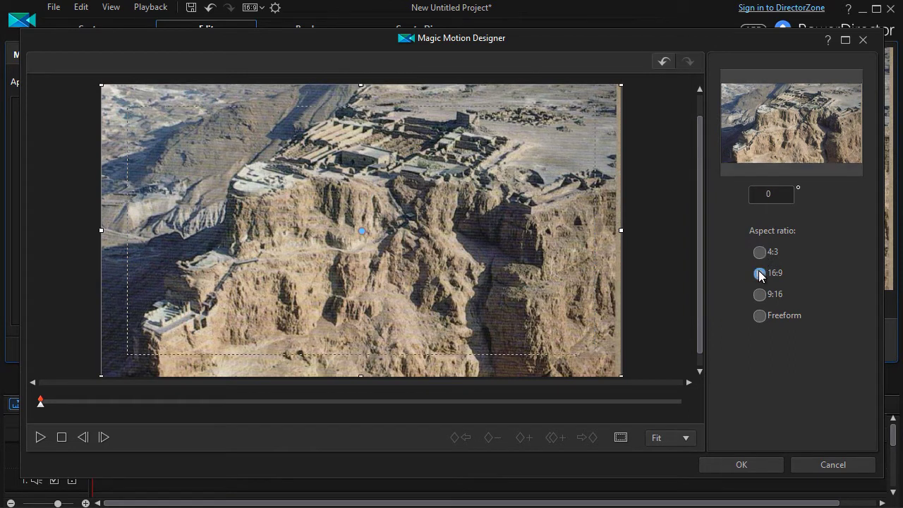
click(759, 295)
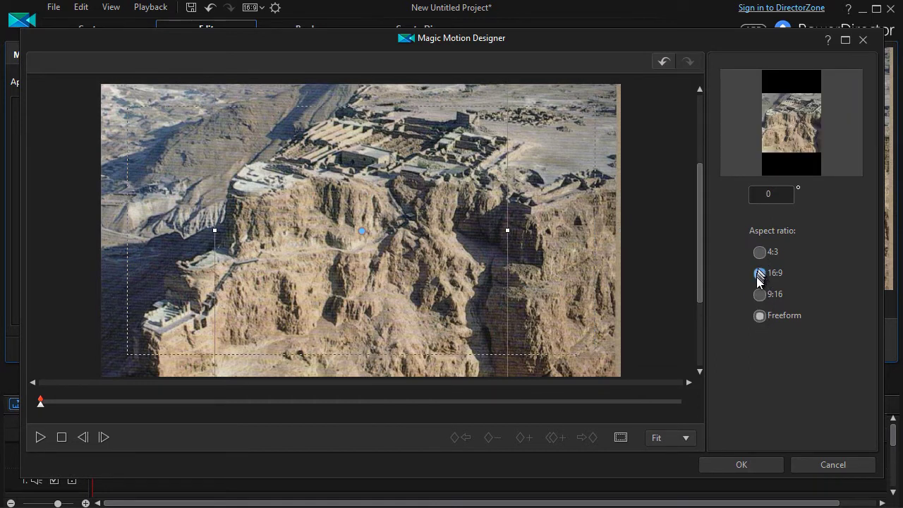
click(760, 273)
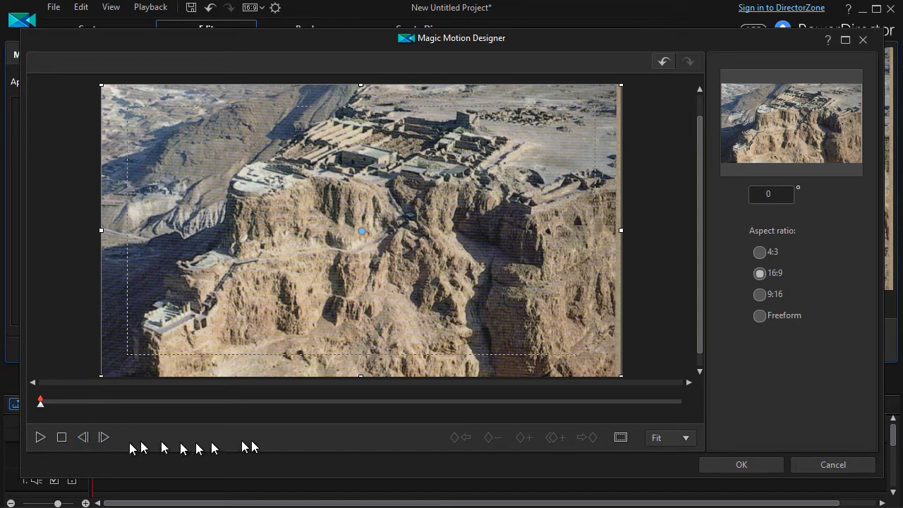
click(686, 438)
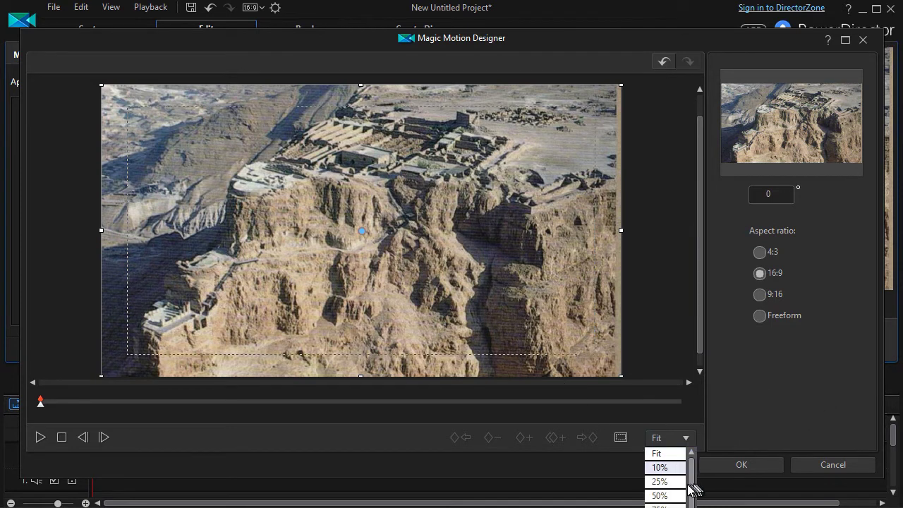
click(663, 467)
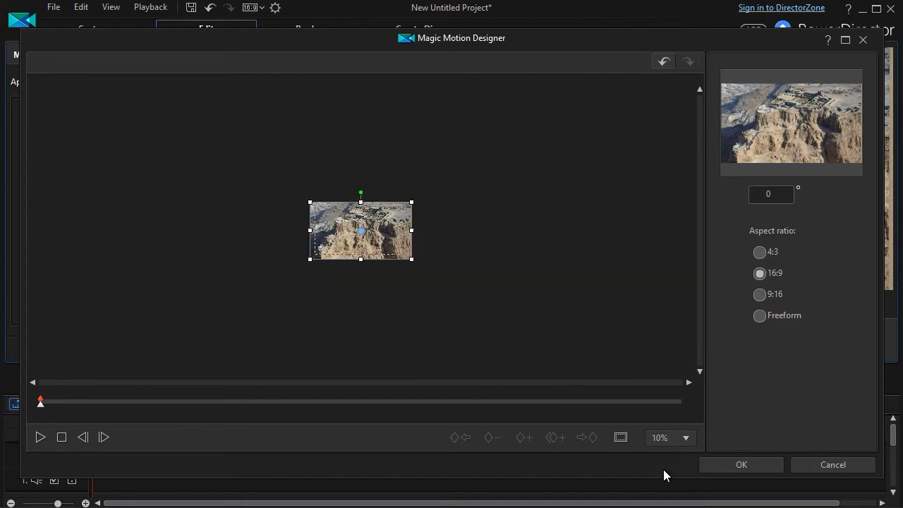
click(685, 439)
scroll(692, 468, up, 1)
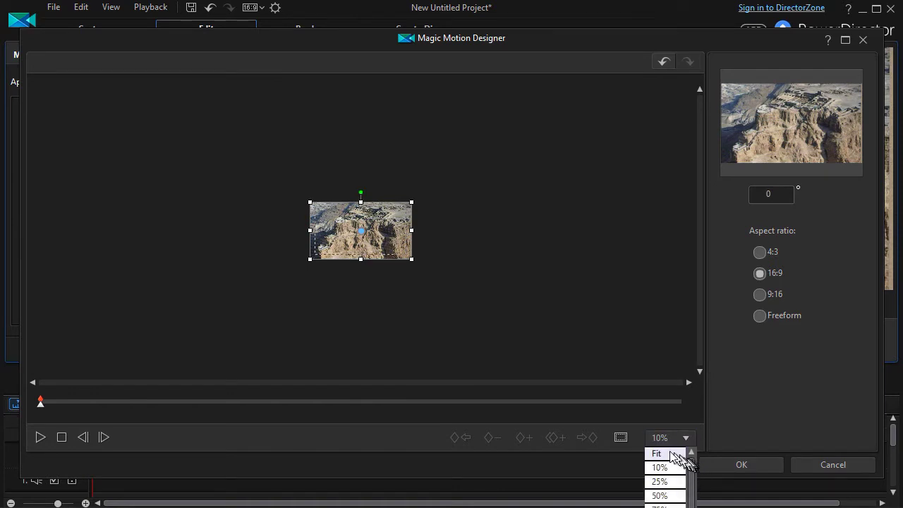
click(664, 454)
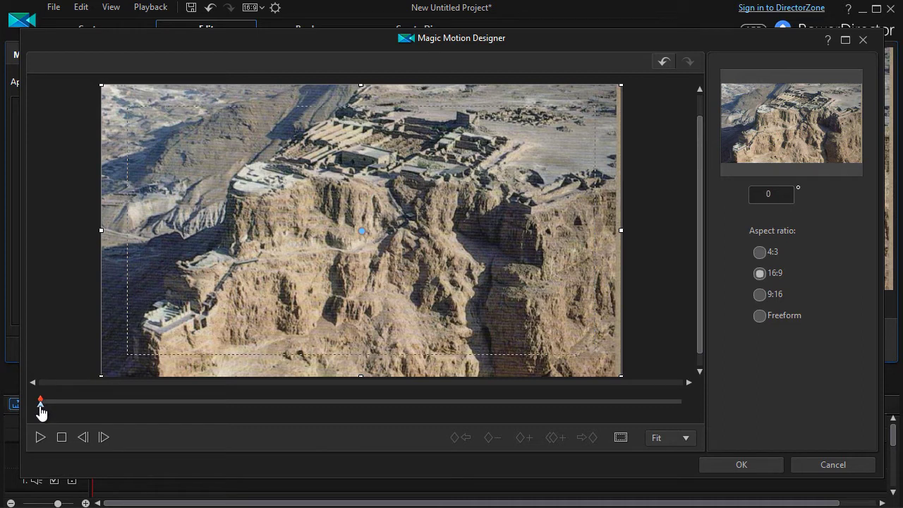
click(39, 437)
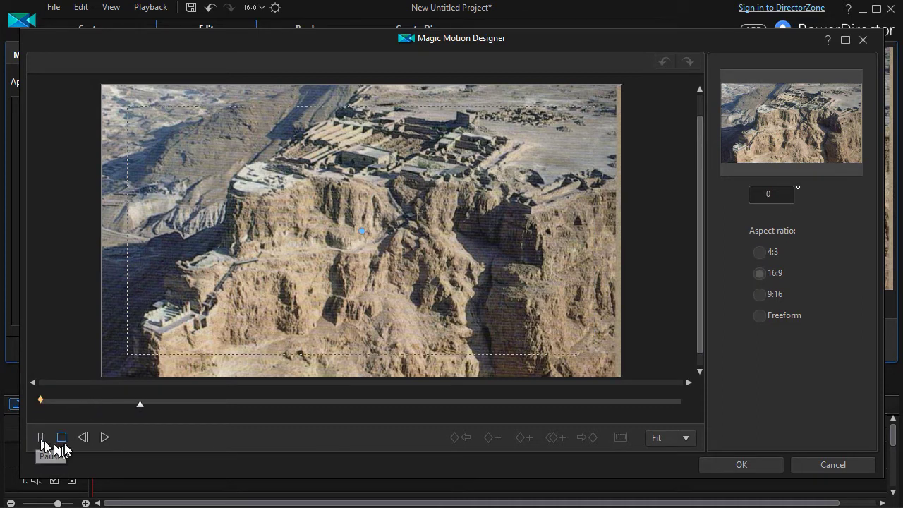
click(61, 438)
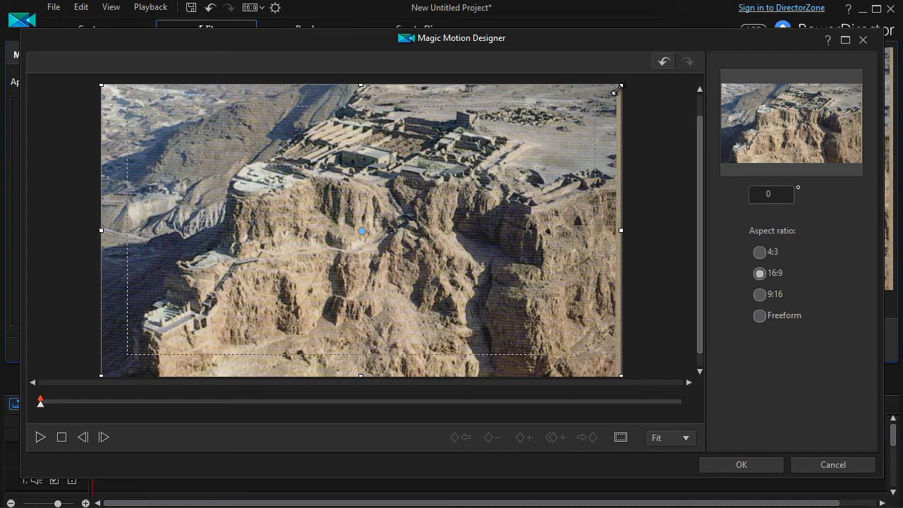
Step: Shrink the starting motion frame around the cliff centre and preview the zoomed-in opening
drag(615, 91, 497, 154)
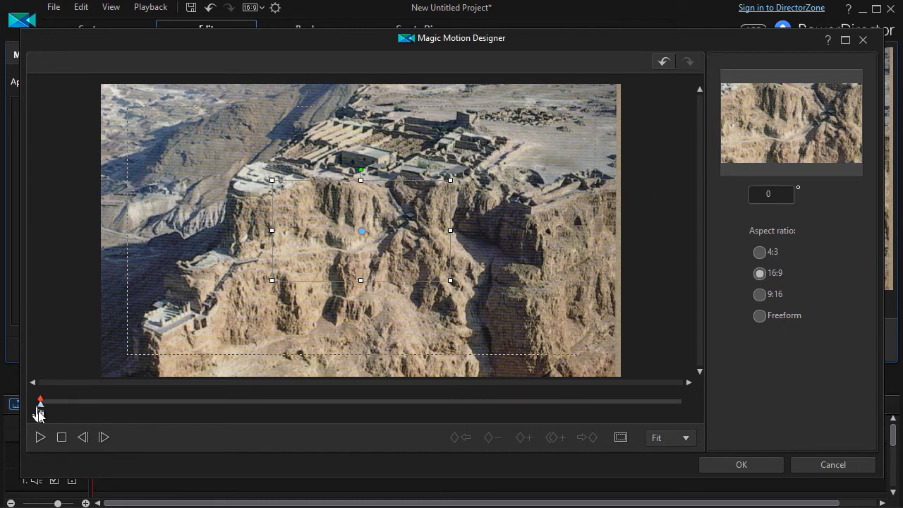
click(40, 437)
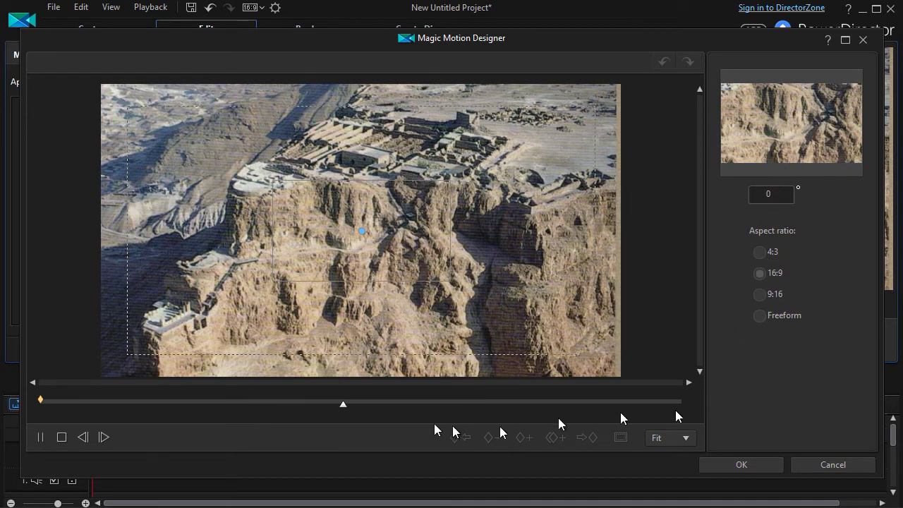
click(62, 438)
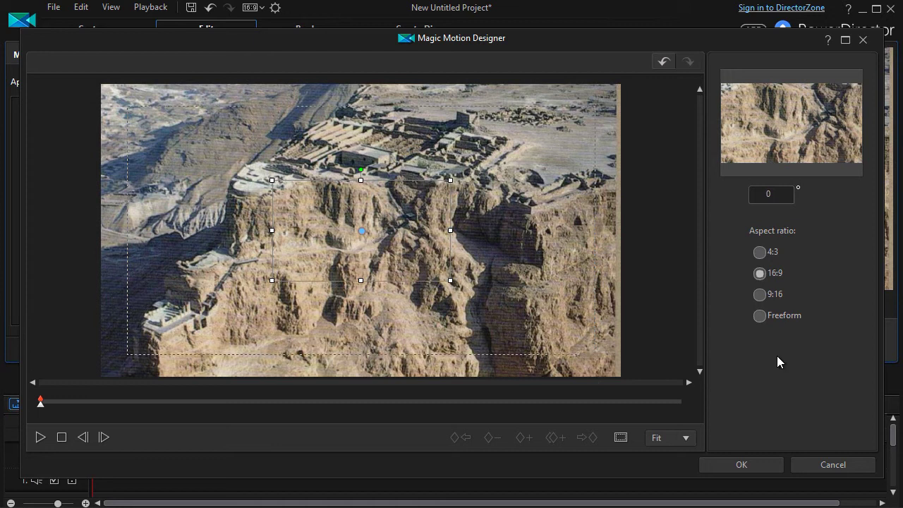
Step: Move the playhead to the clip's end and add a keyframe there
click(680, 403)
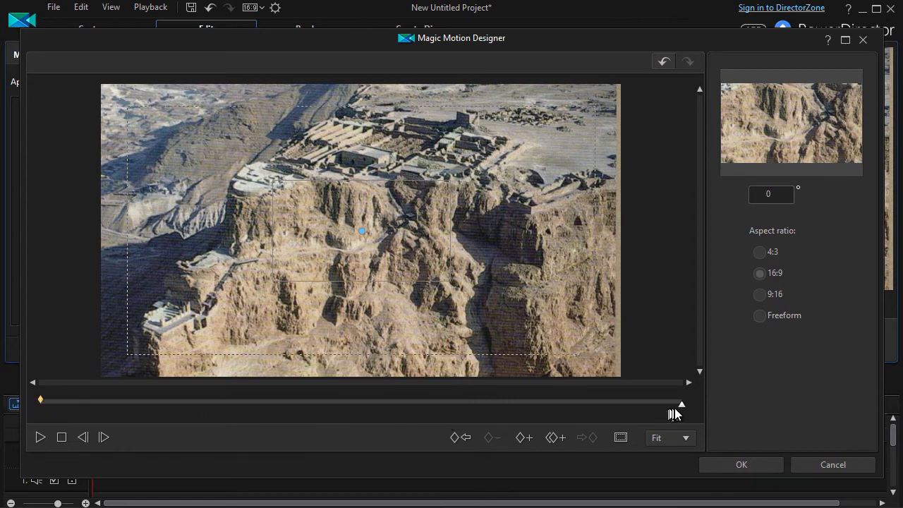
click(524, 440)
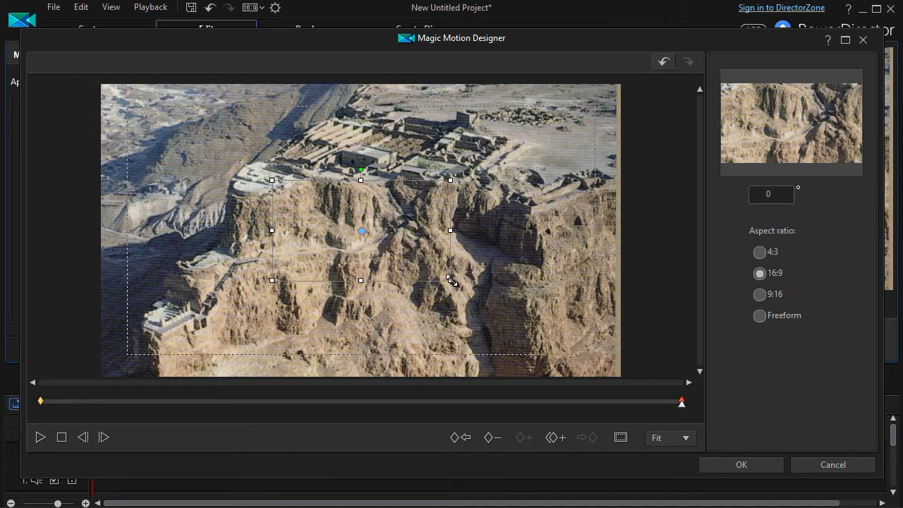
Step: Enlarge the end keyframe's framing to zoom back out, then preview from the start
drag(450, 280, 502, 318)
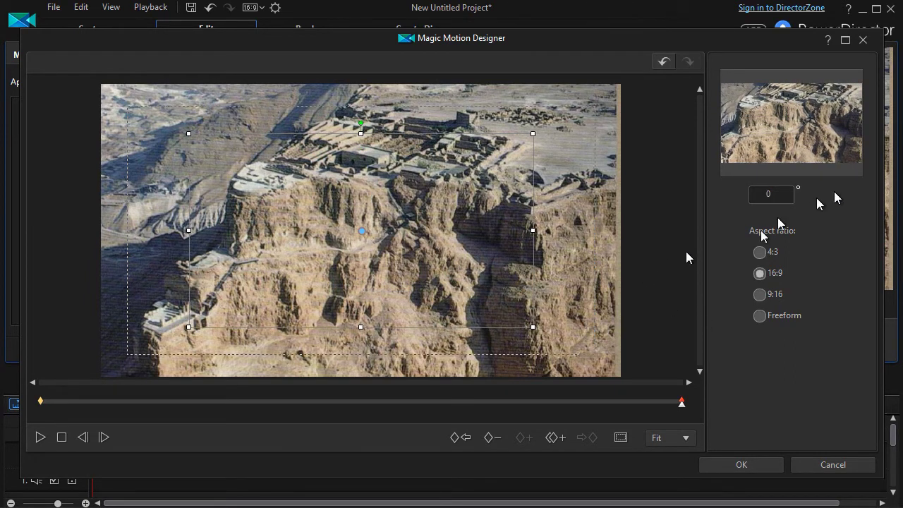
click(61, 437)
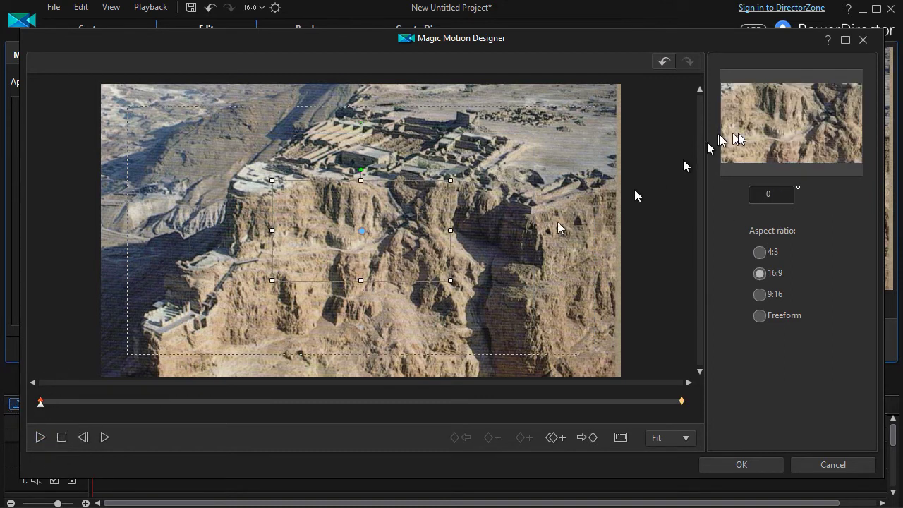
click(40, 438)
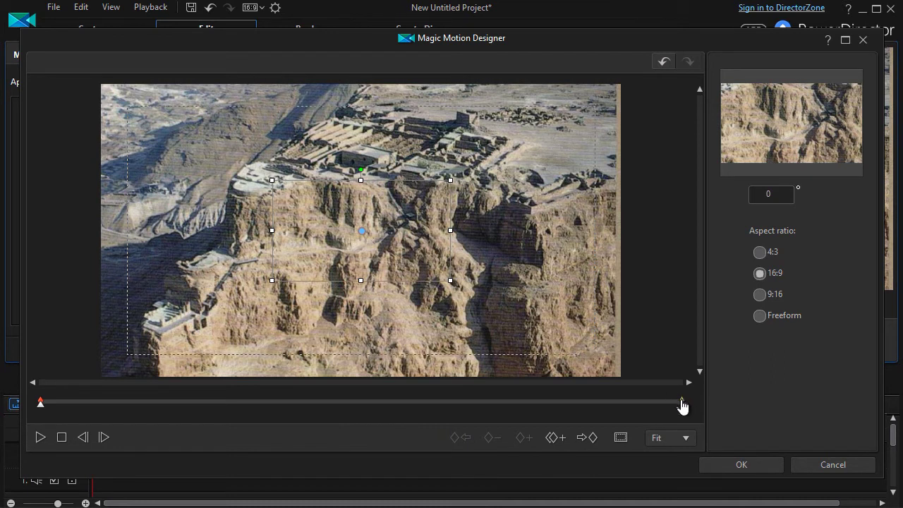
drag(682, 403, 439, 409)
drag(311, 412, 129, 418)
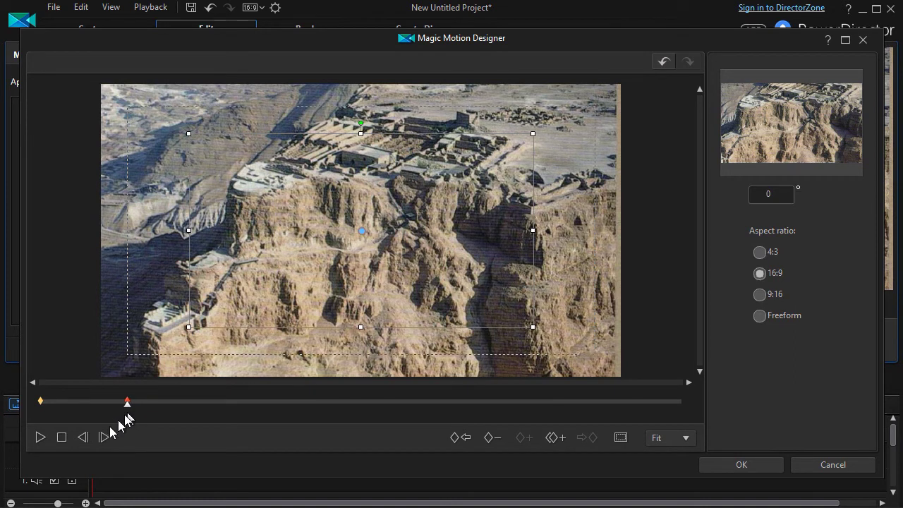
click(62, 438)
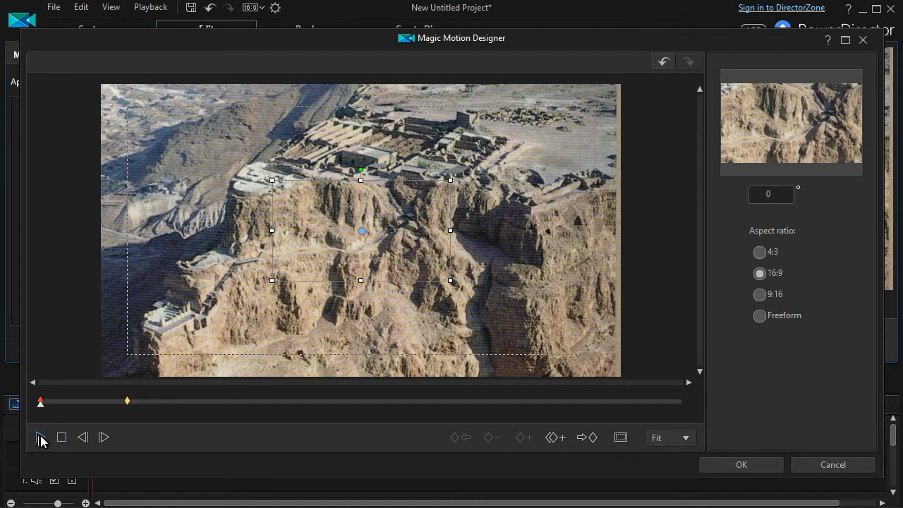
click(41, 439)
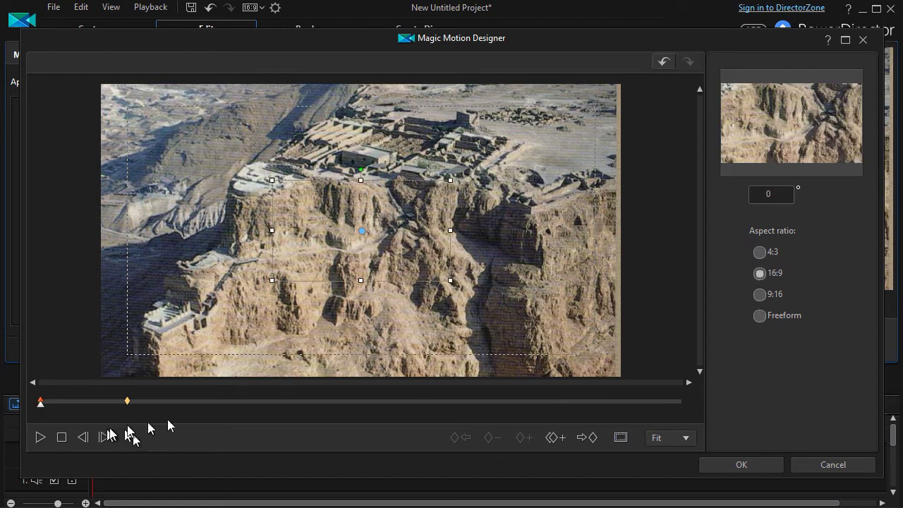
Step: Add a mid-clip keyframe with an enlarged, zoomed-out framing and preview from the start
click(334, 405)
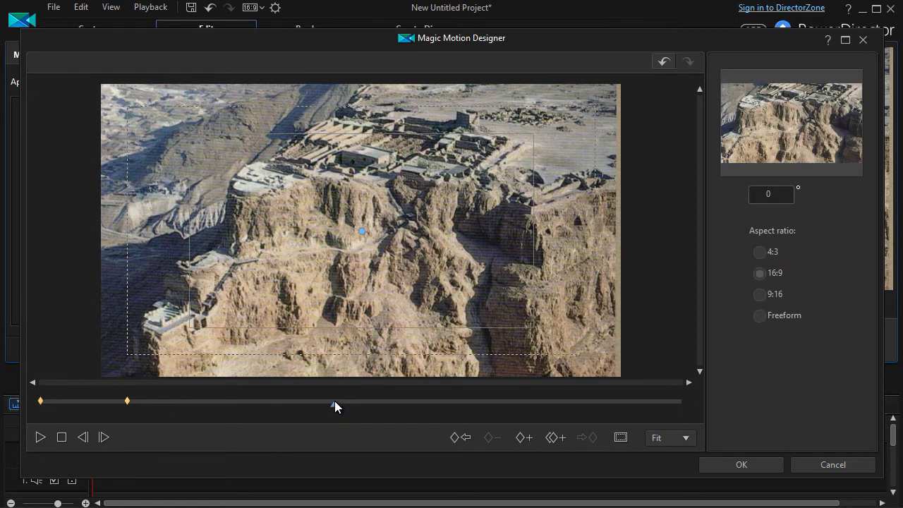
click(523, 439)
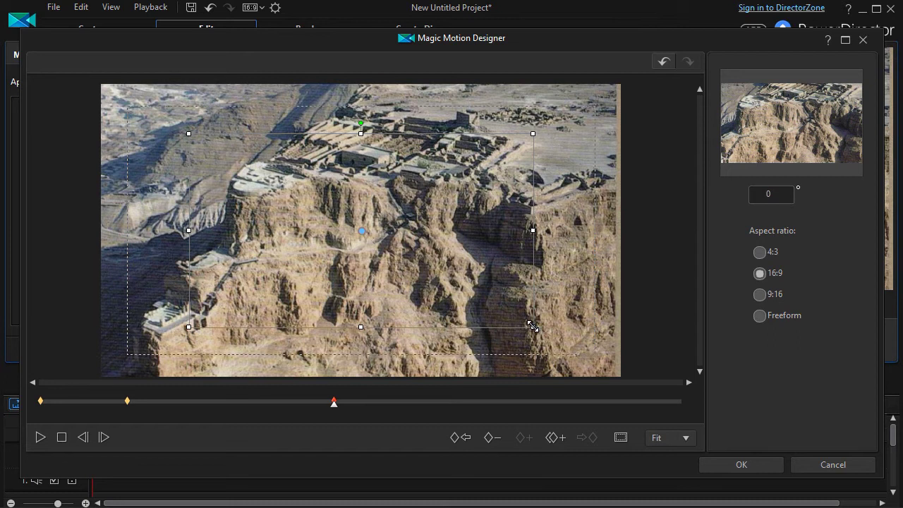
drag(533, 327, 553, 356)
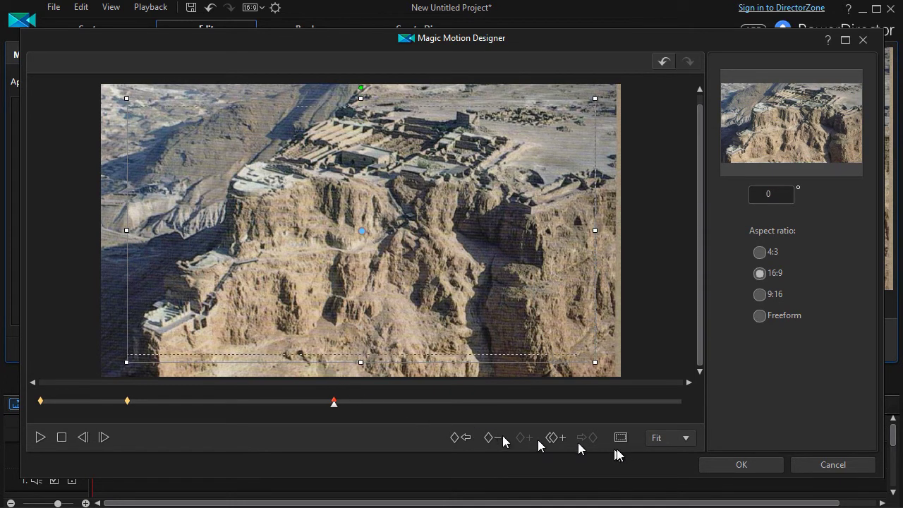
click(62, 438)
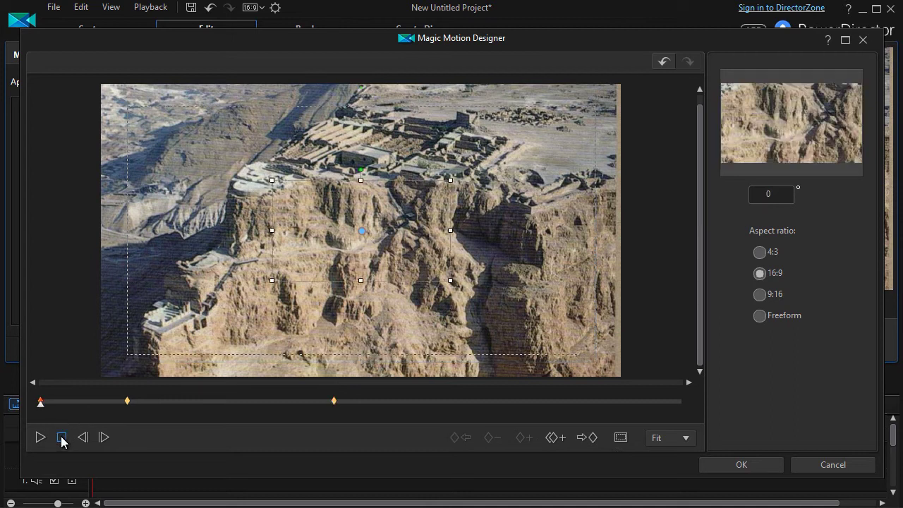
click(40, 437)
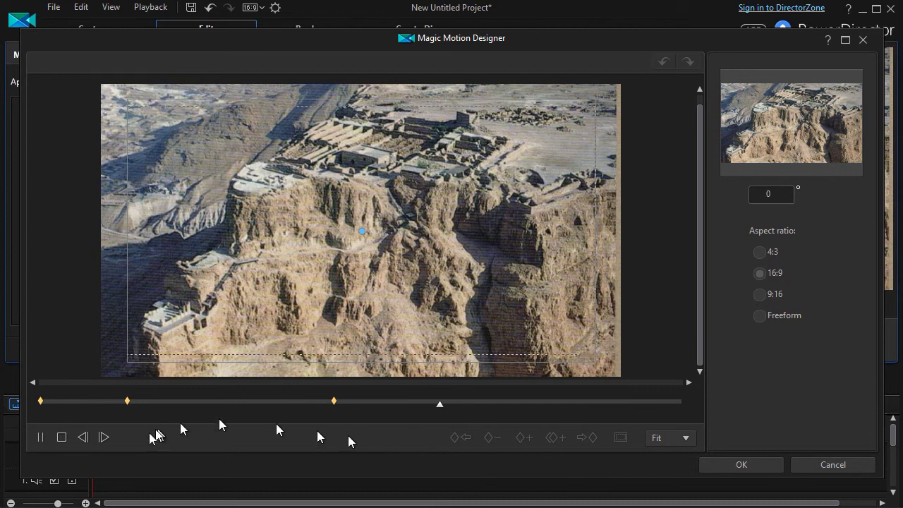
Step: Delete the early zoom-in keyframe and preview the start-to-midway zoom-out
click(62, 438)
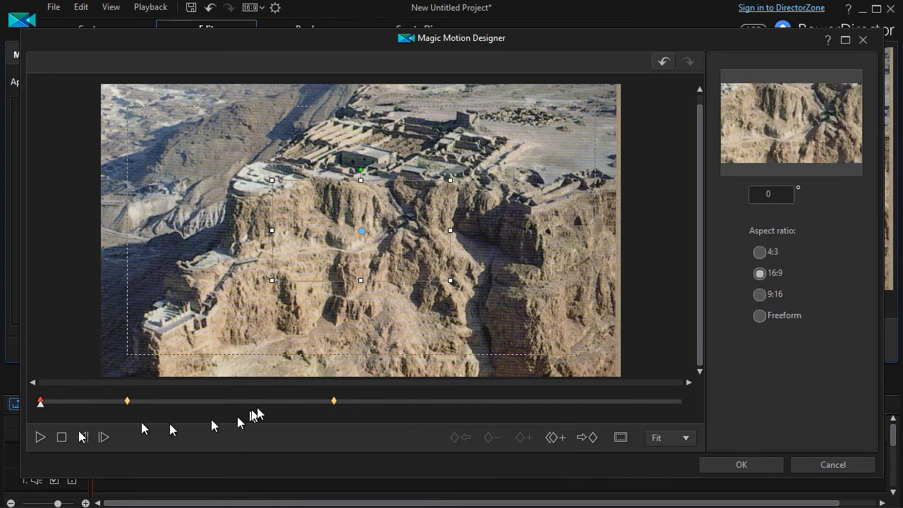
click(334, 401)
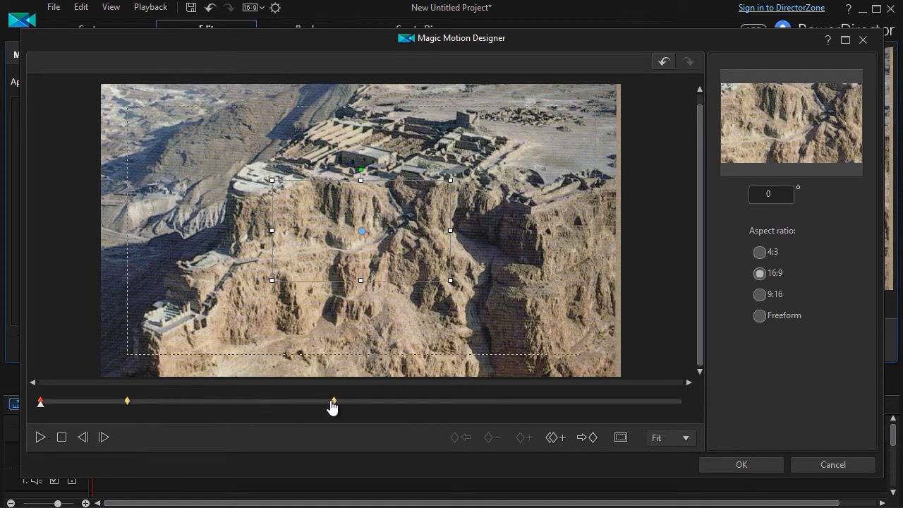
drag(127, 401, 189, 418)
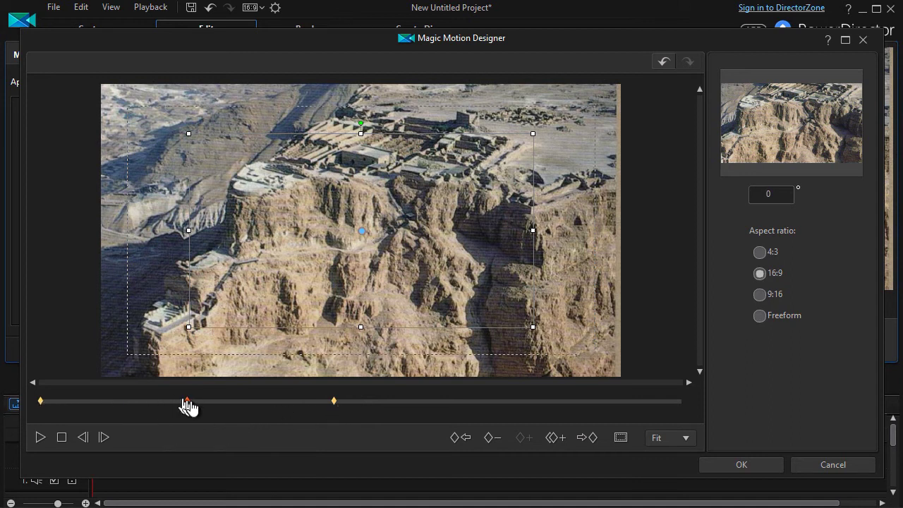
click(491, 438)
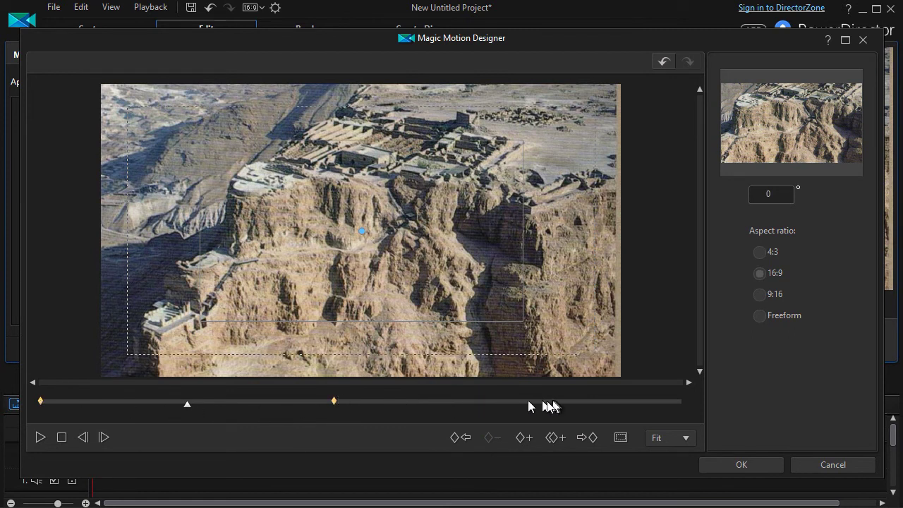
click(61, 437)
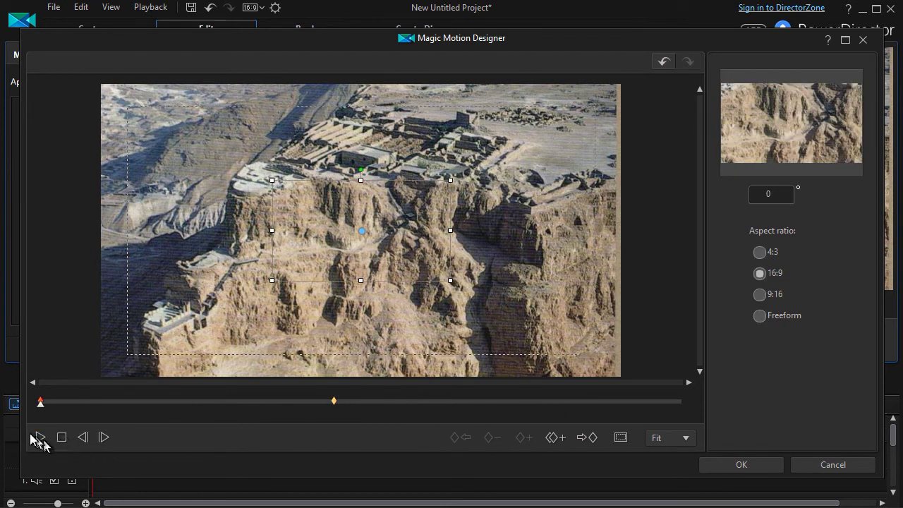
click(40, 437)
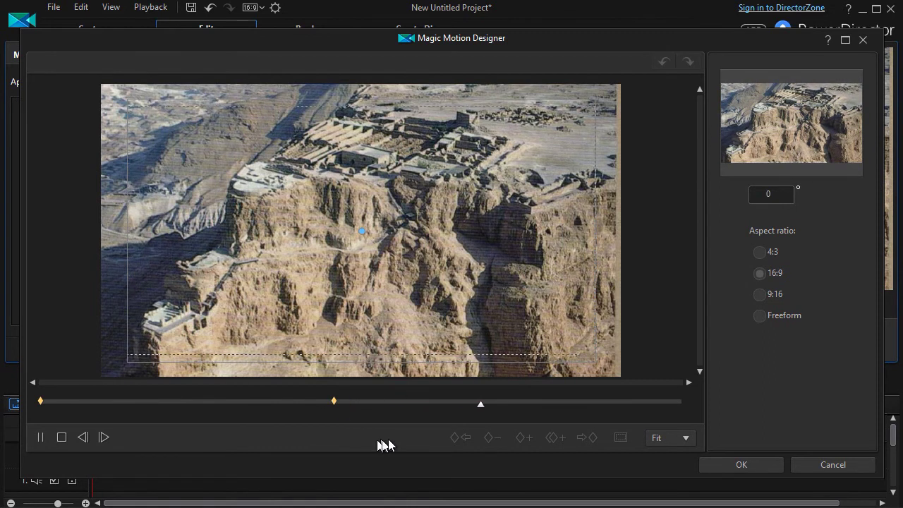
click(62, 437)
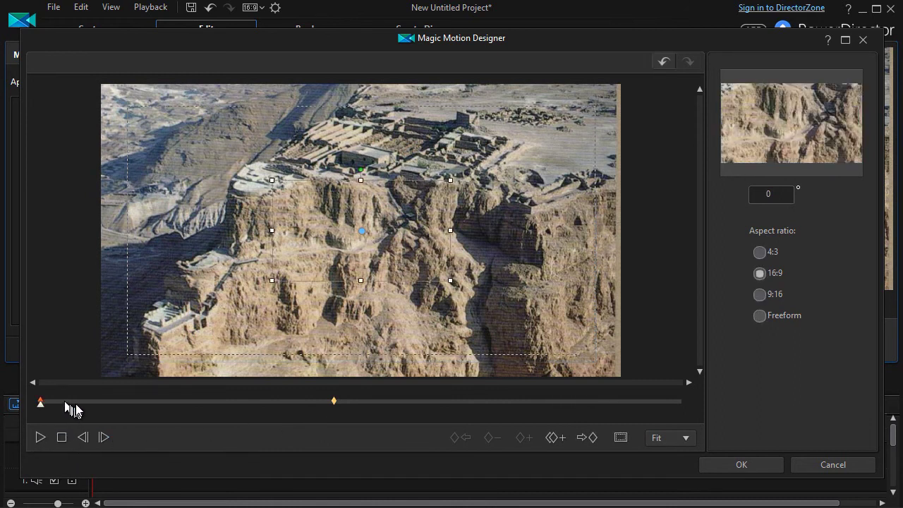
Step: Add a tight close-up keyframe just after the start, then a full-photo keyframe further along
click(75, 402)
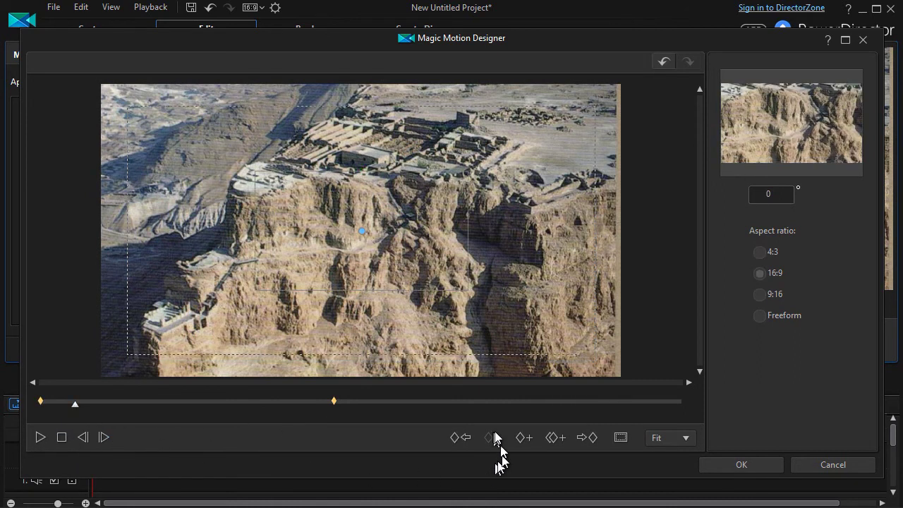
click(522, 438)
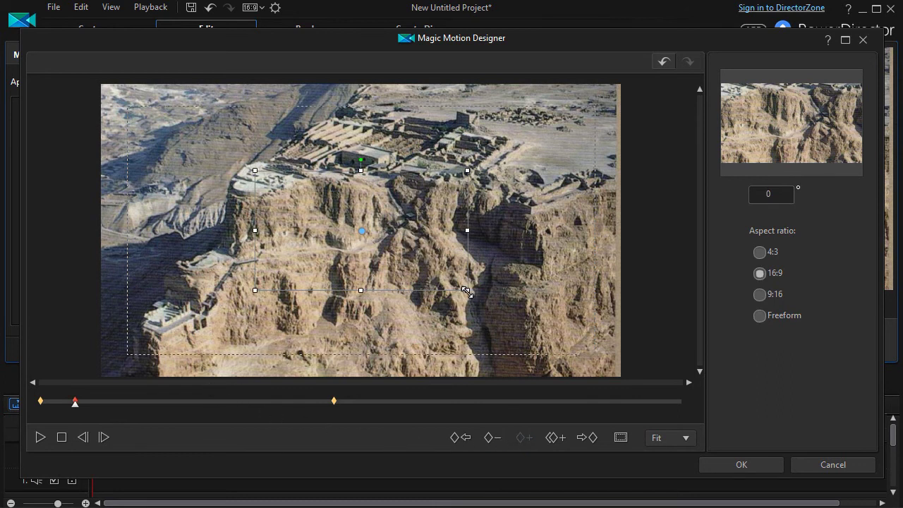
drag(467, 291, 401, 269)
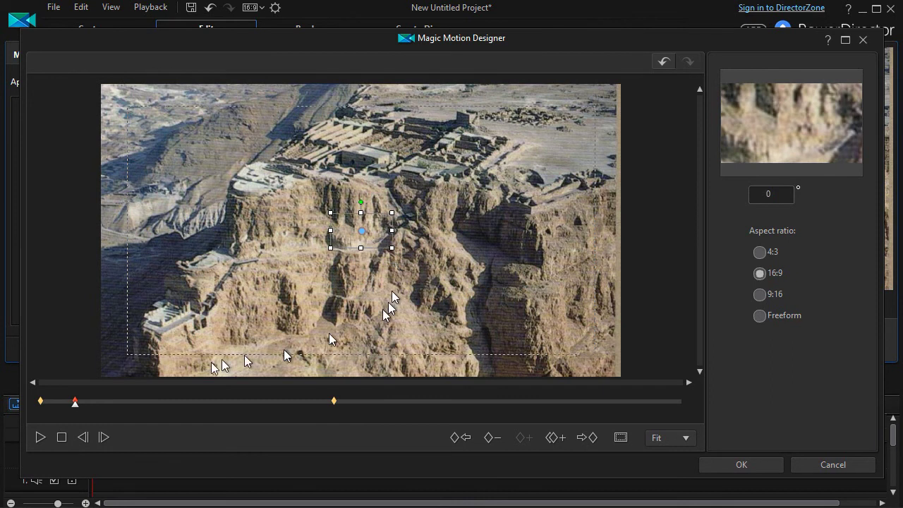
click(156, 400)
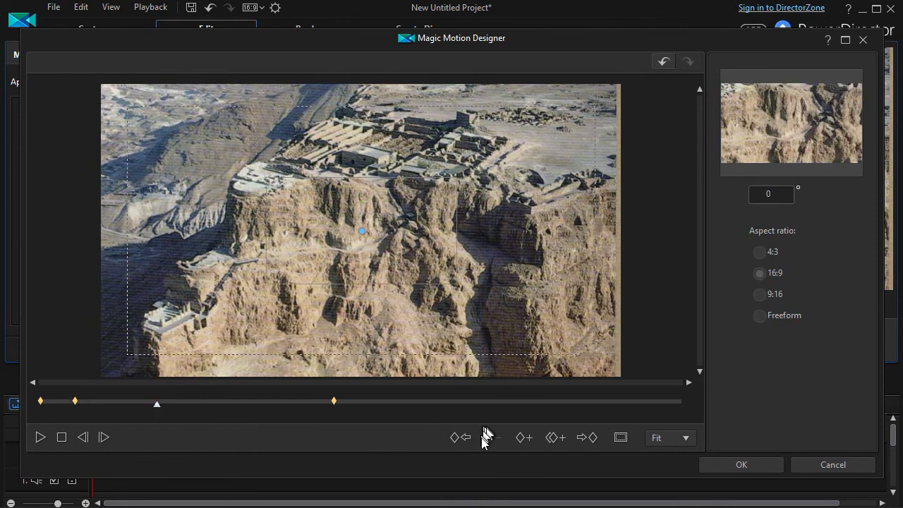
click(525, 438)
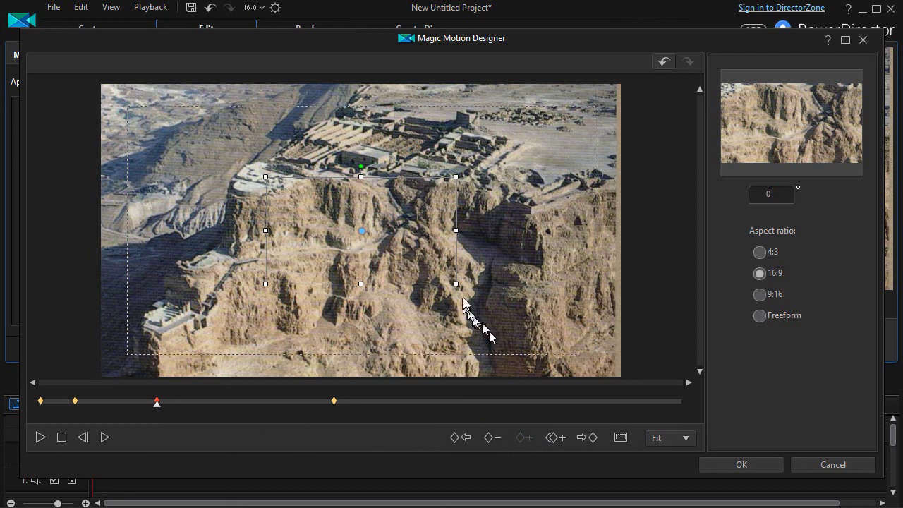
drag(455, 283, 620, 376)
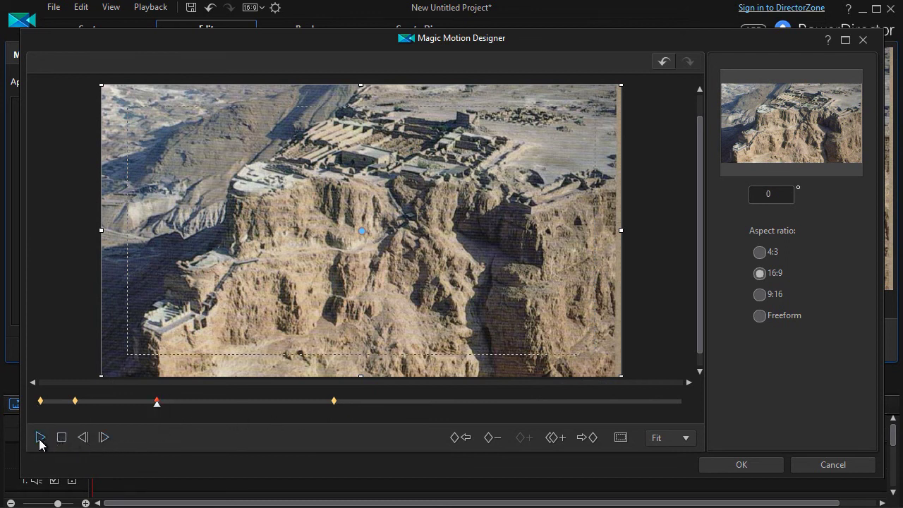
click(63, 438)
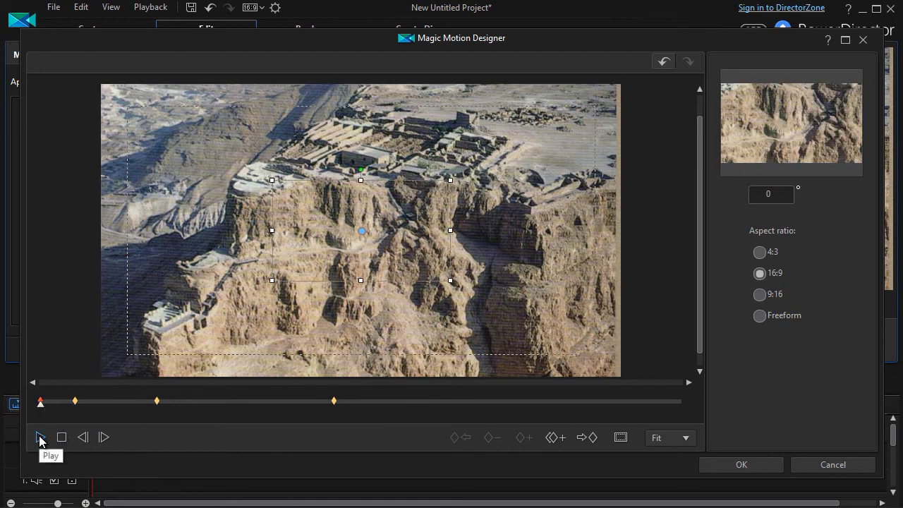
click(40, 438)
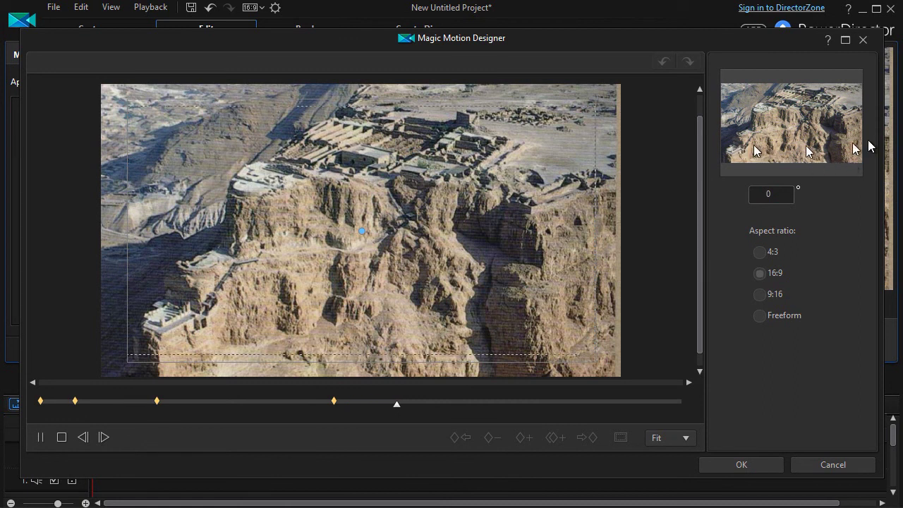
key(ctrl+/)
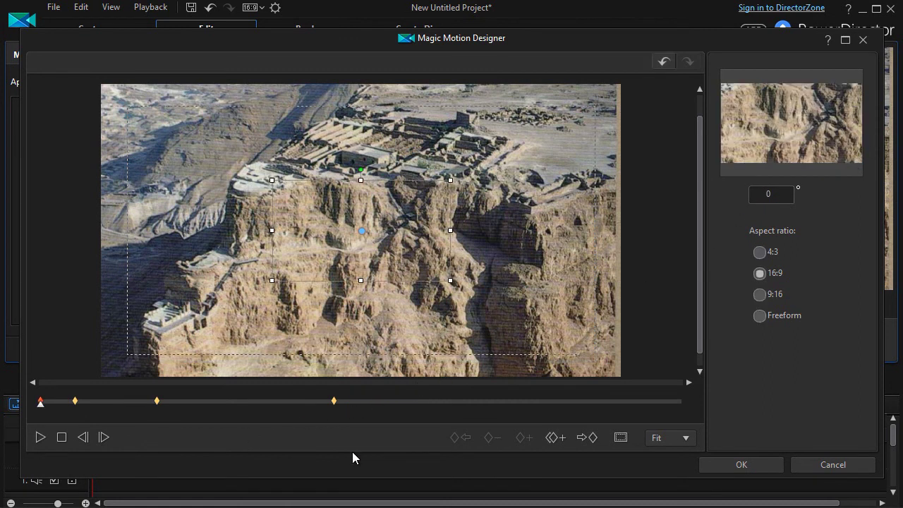